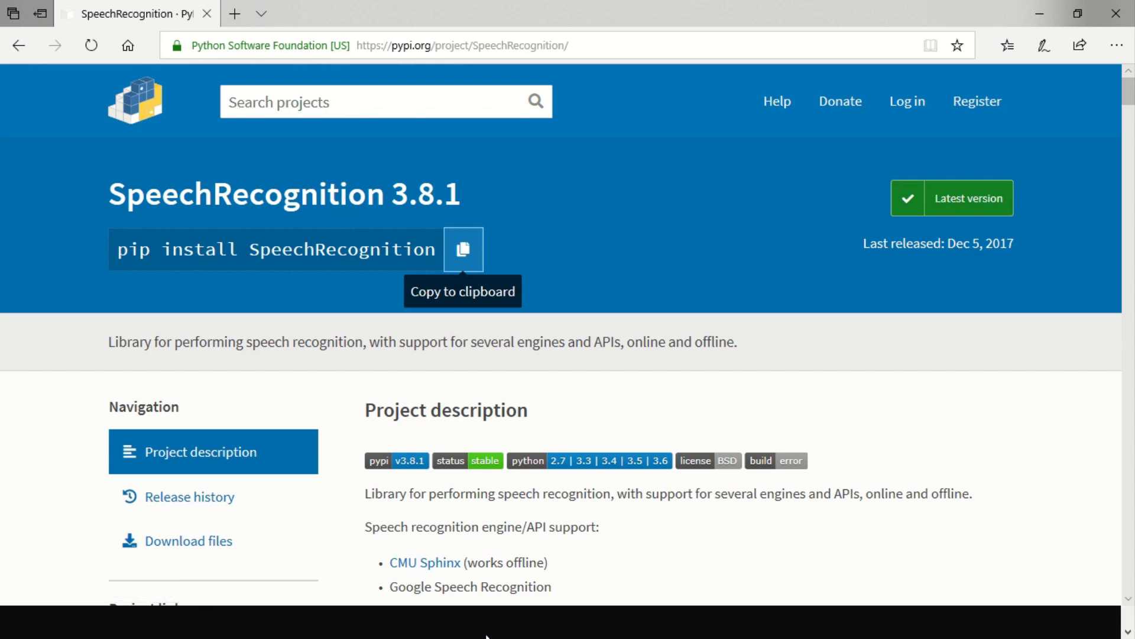
Switch to the Python37-32 folder window, copy its full path, and bring up Run.
key("alt+Tab")
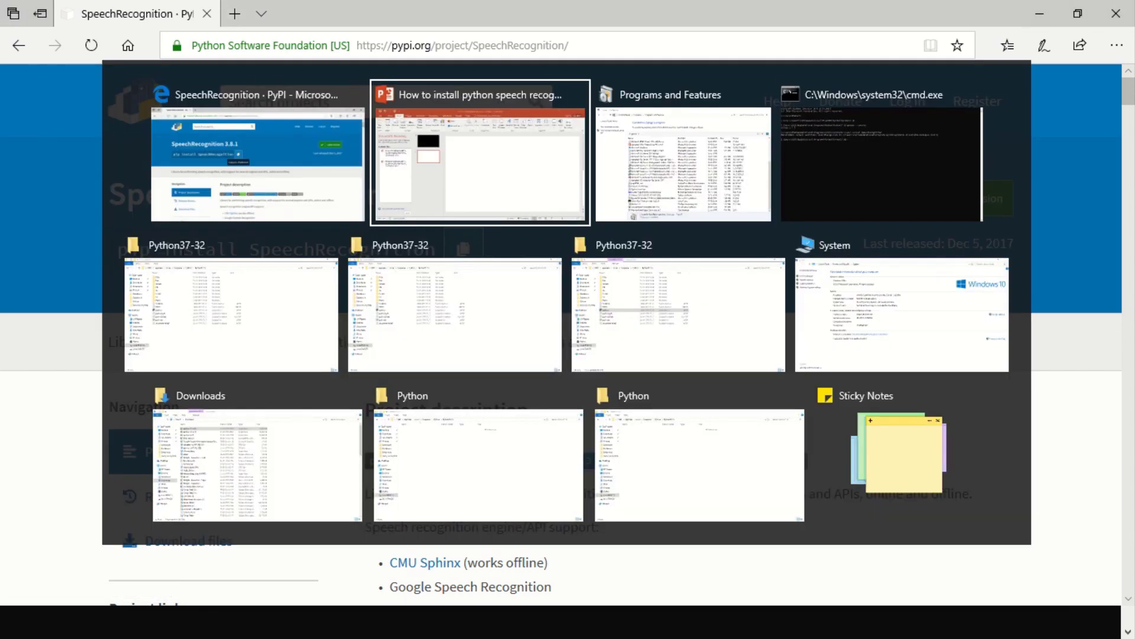
key("alt+Tab")
key("alt+Tab")
key("alt+Tab")
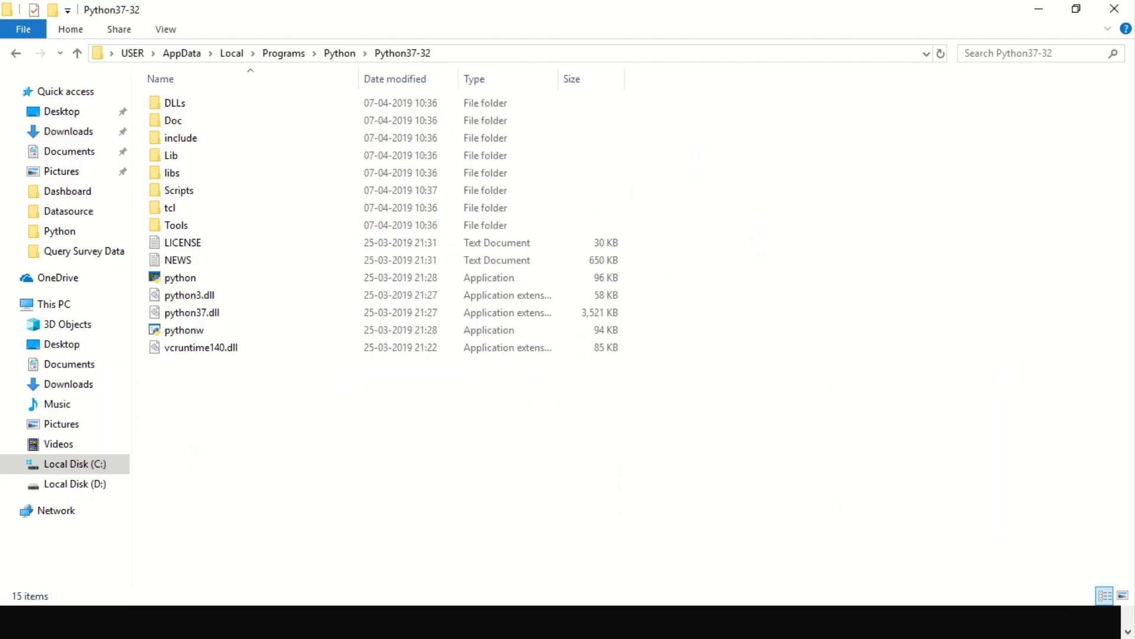
left_click(511, 55)
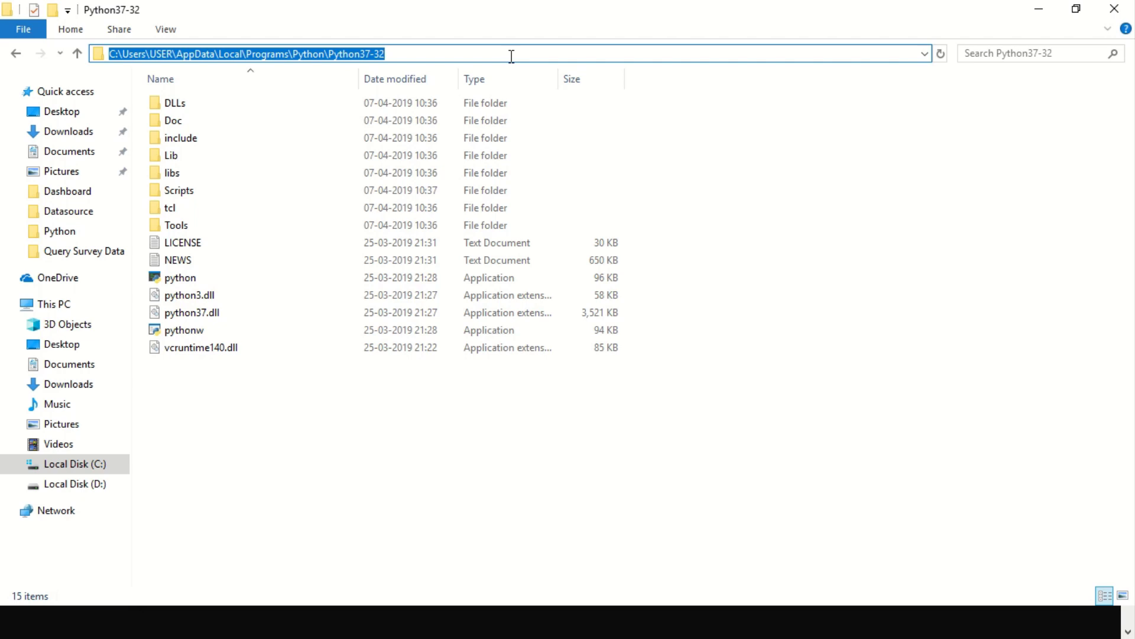
key("super+r")
type("c")
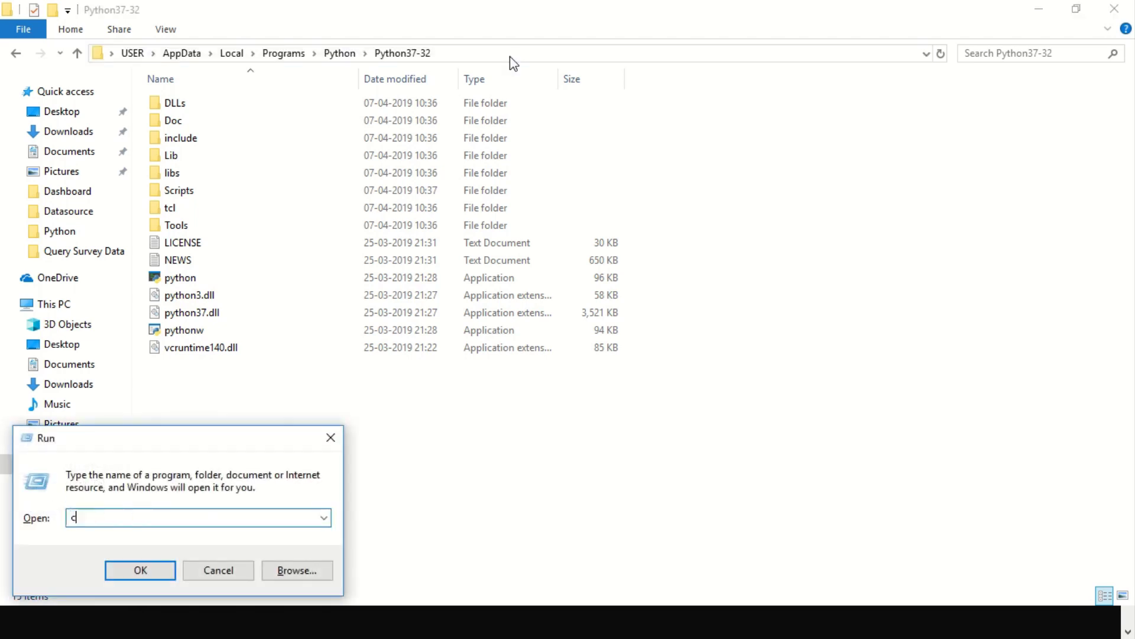
type("md")
Launch cmd, go to the C:\ root, then cd into the pasted Python37-32 path.
key("Return")
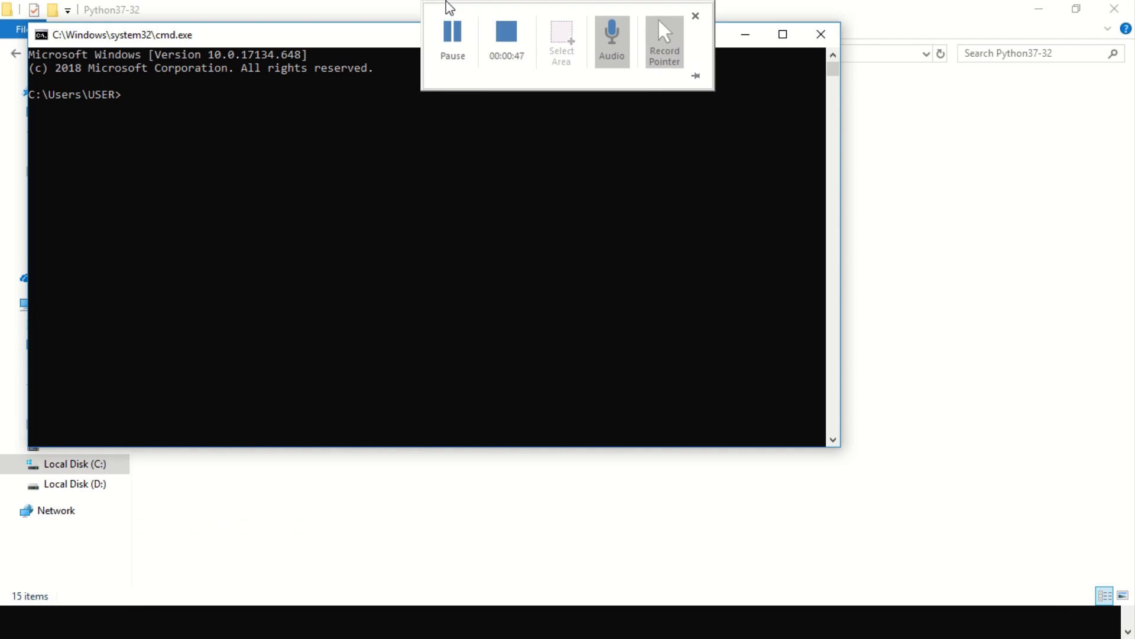
type("c")
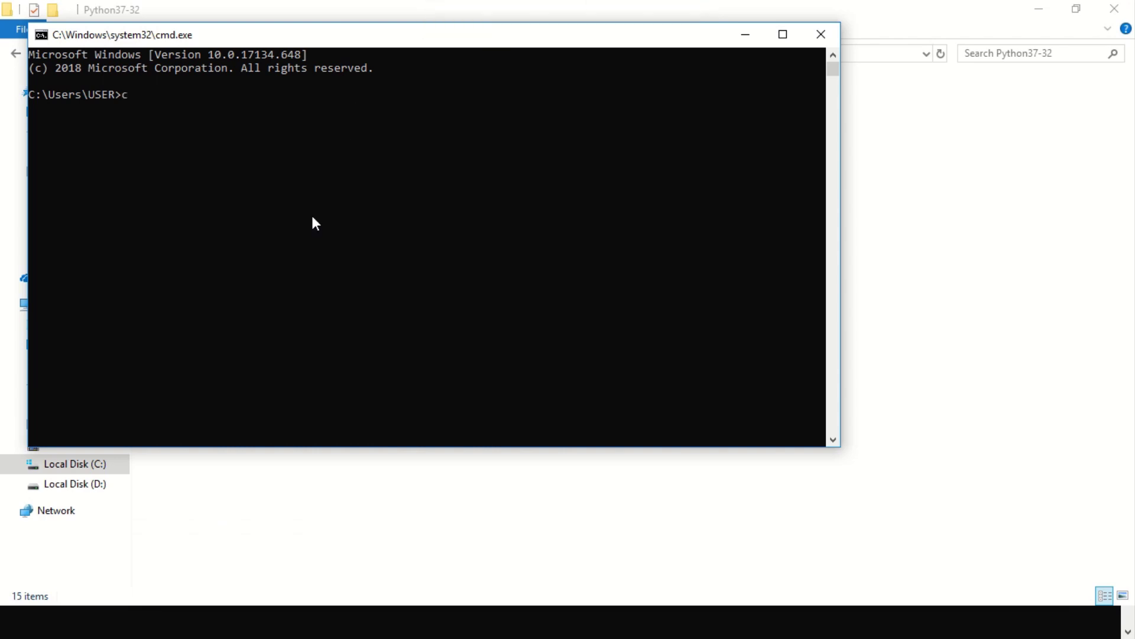
type("d\\")
key("Return")
type("c")
type("d")
key("alt+space")
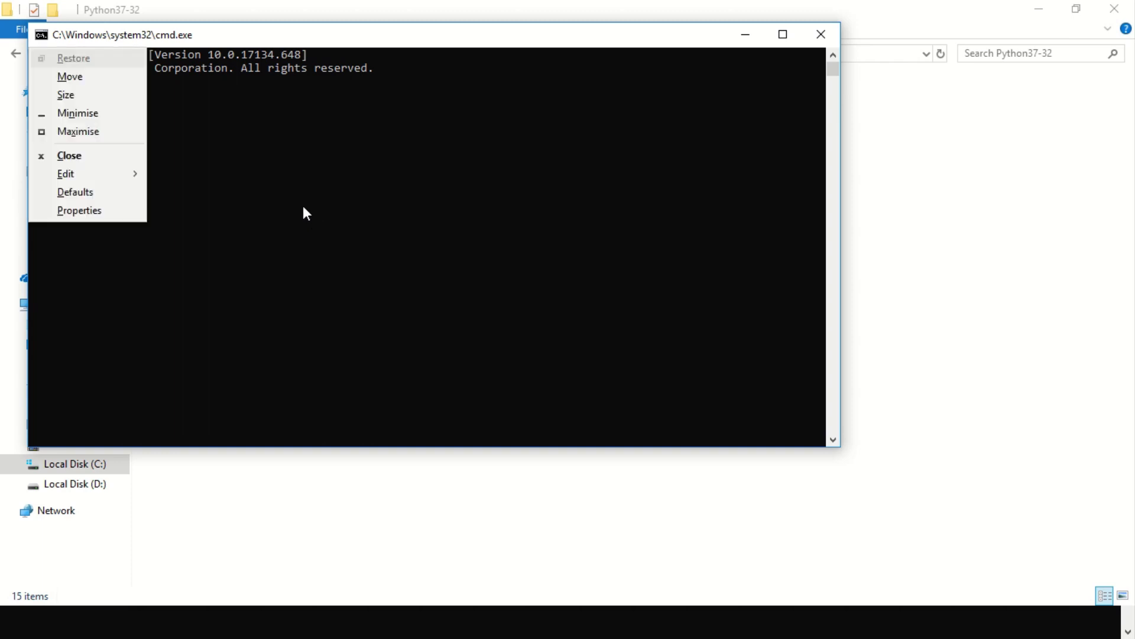
key("e")
key("p")
key("Return")
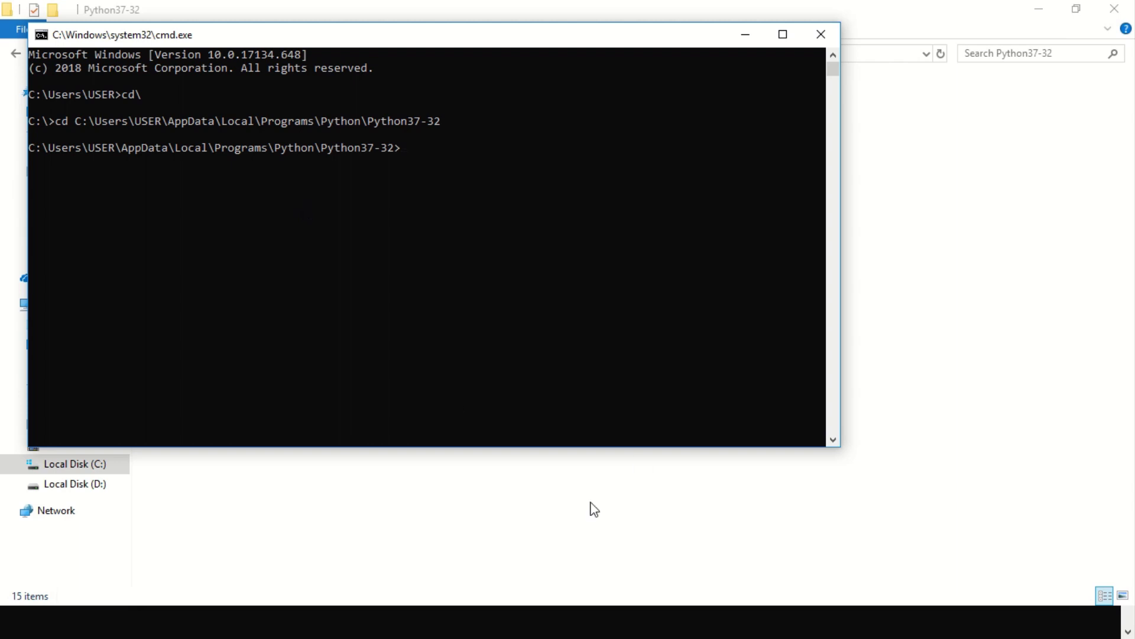
left_click(485, 564)
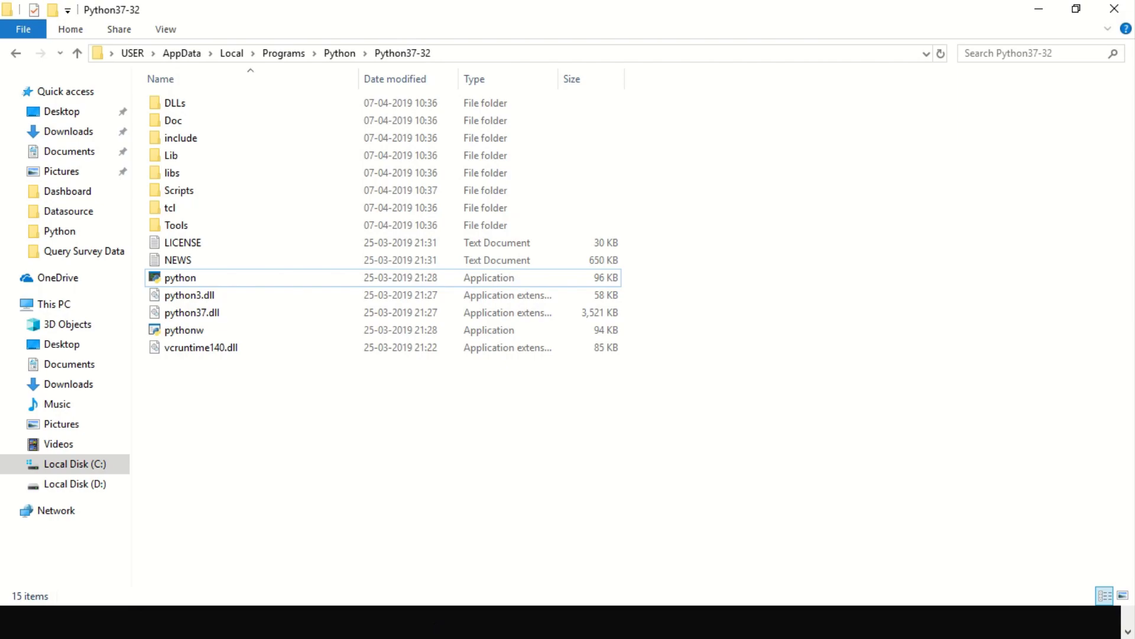
Search 'python speech recognition', open SpeechRecognition on PyPI, and copy its pip install command.
key("alt+Tab")
left_click(543, 204)
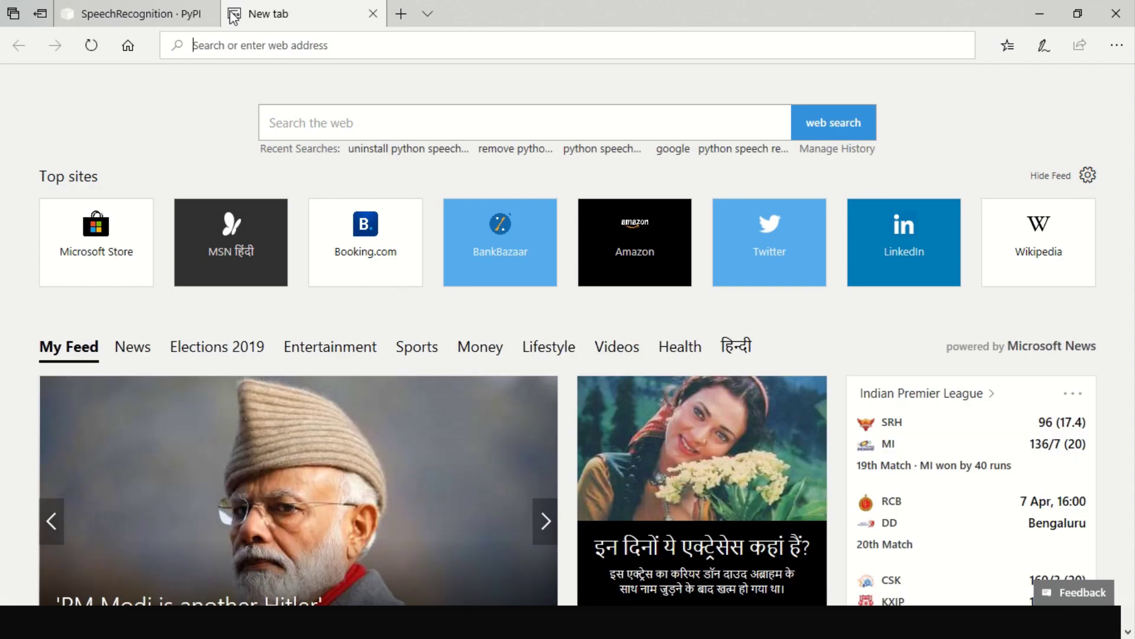
type("python s")
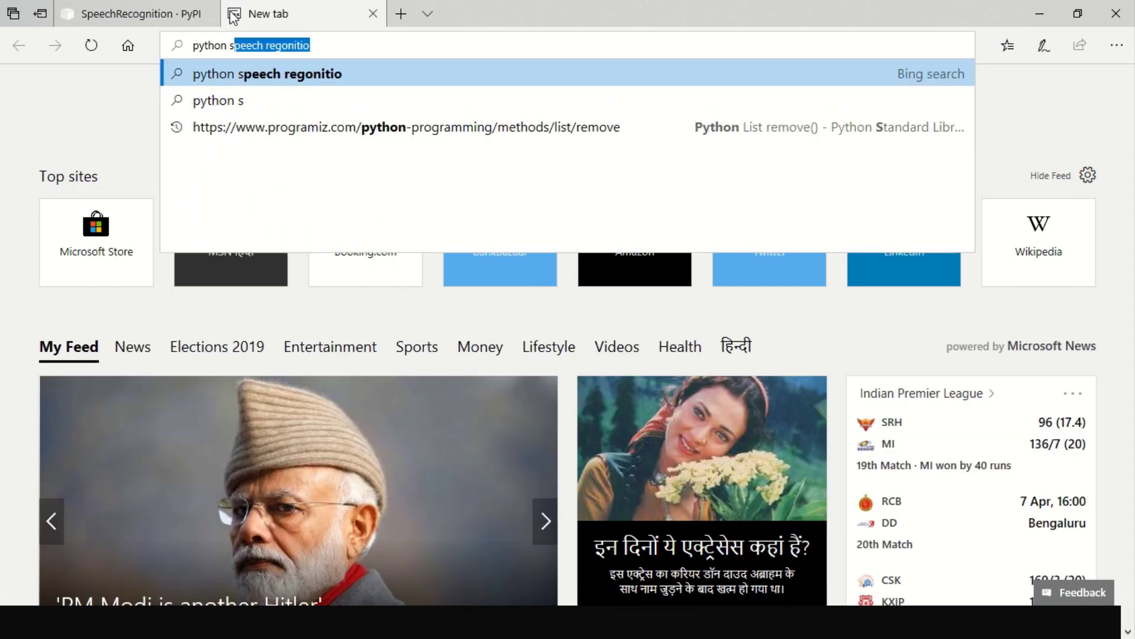
type("peechre")
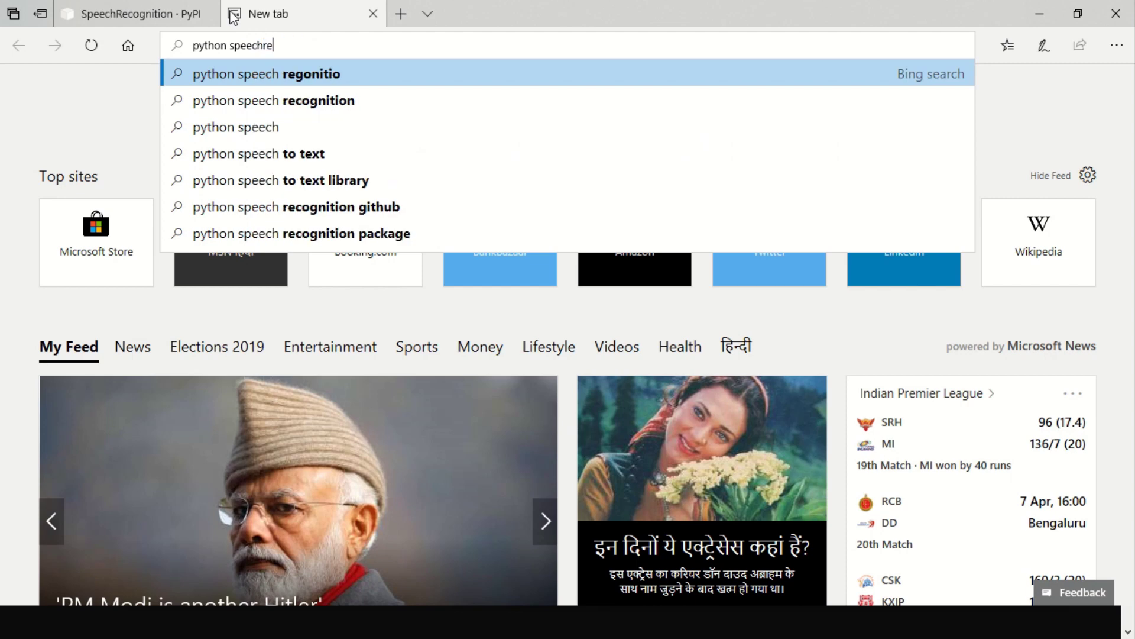
key("Down")
key("Return")
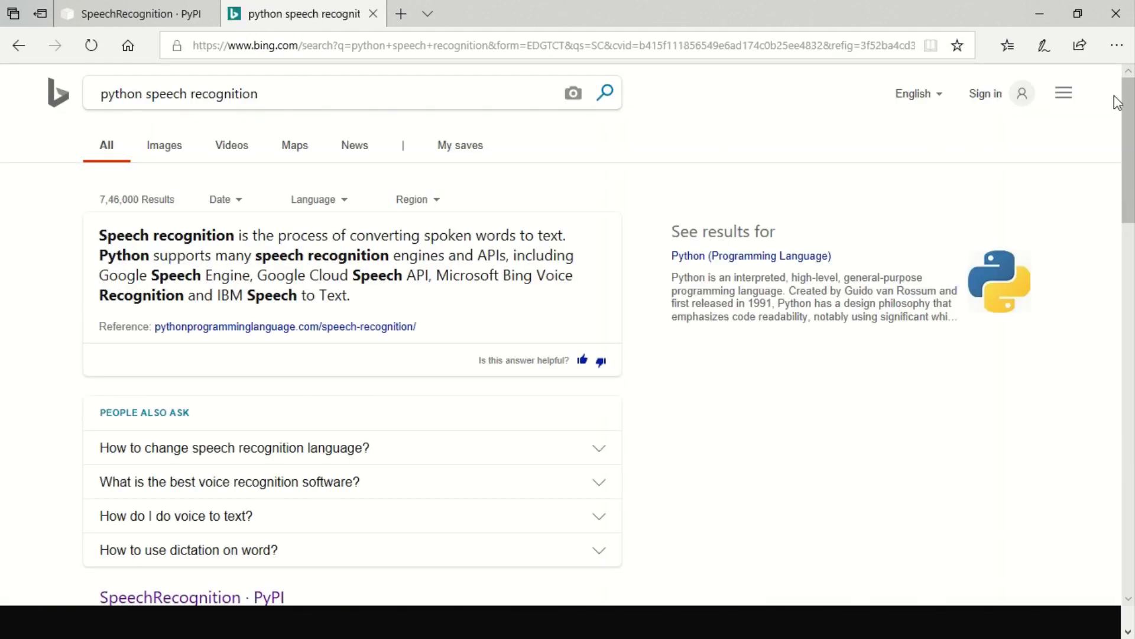
left_click_drag(1131, 141, 1131, 239)
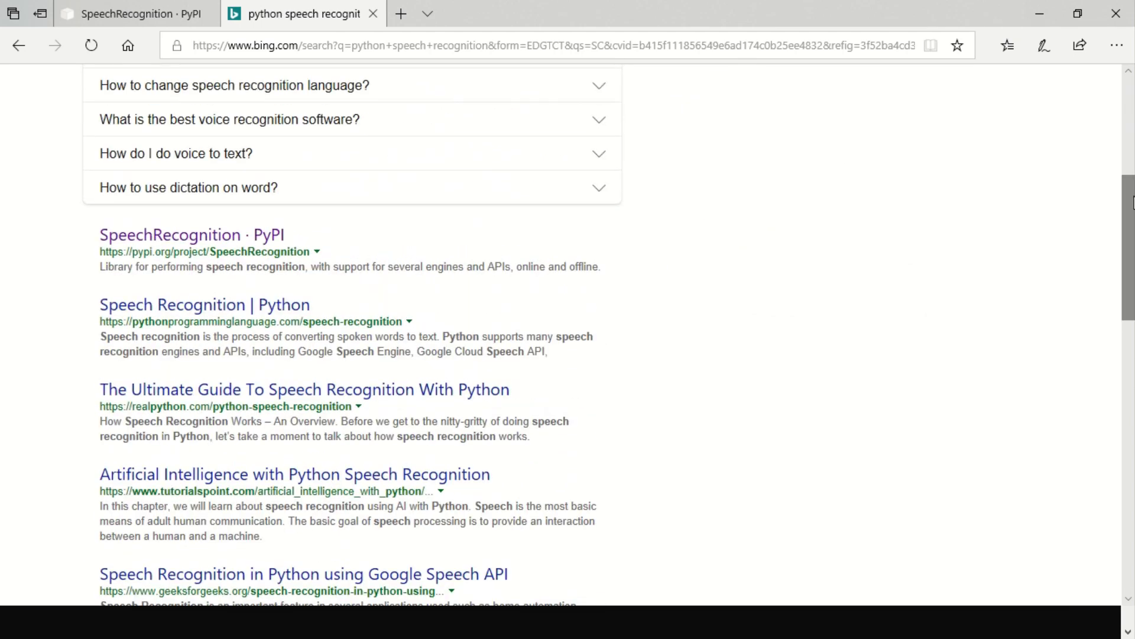
left_click(207, 236)
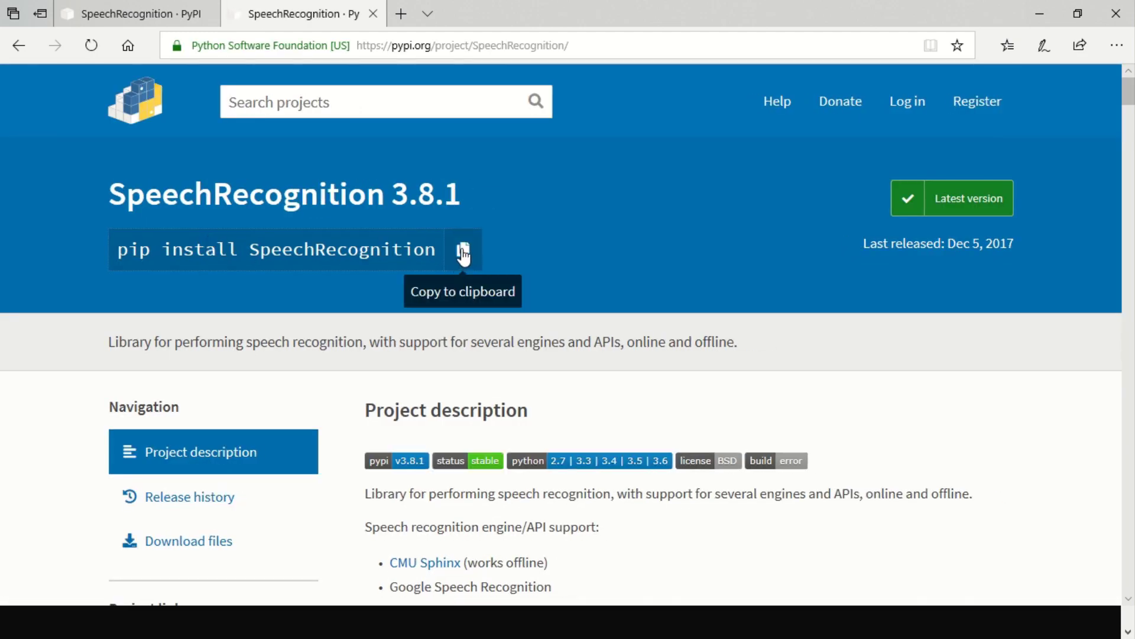
left_click(462, 254)
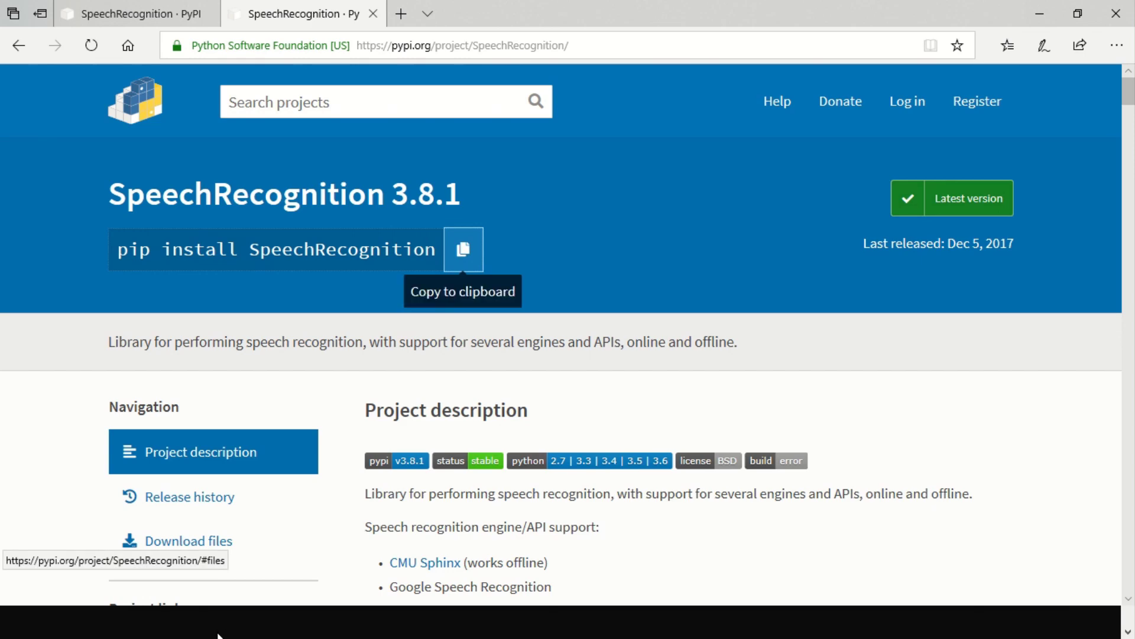
Paste and run 'pip install SpeechRecognition' in the Python37-32 console.
key("alt+Tab")
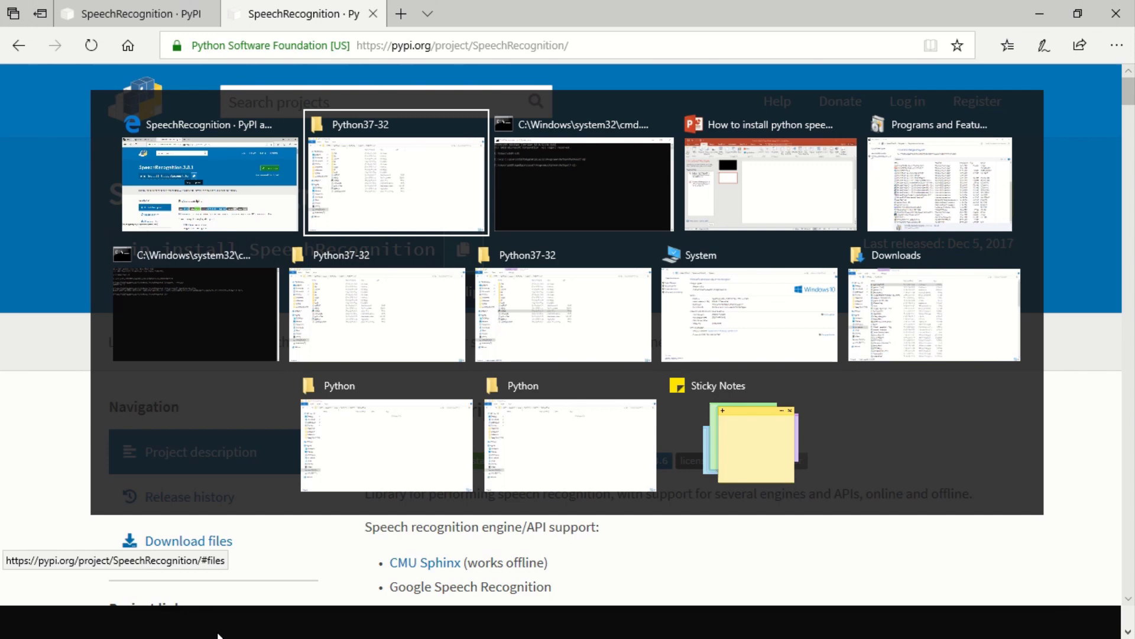
key("Tab")
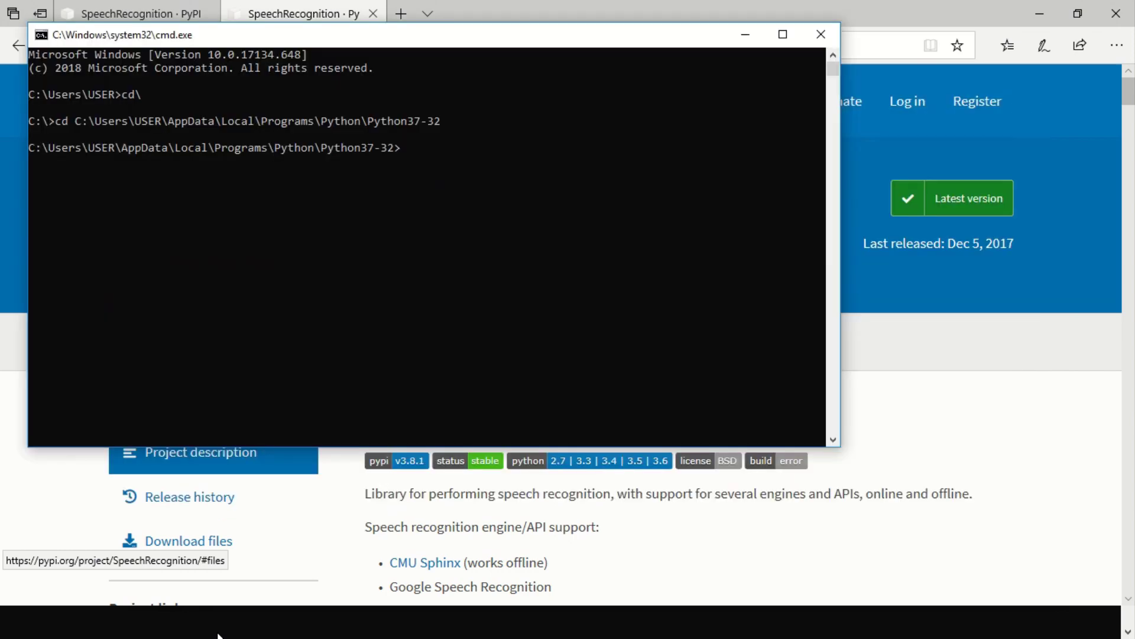
key("alt+space")
key("e")
key("p")
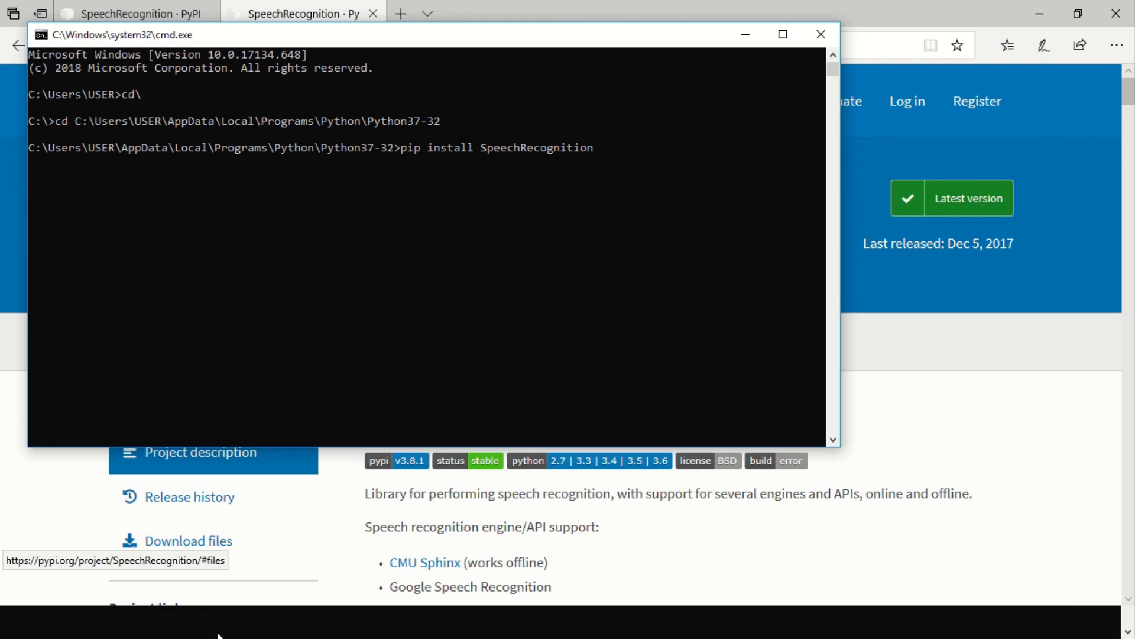
key("Return")
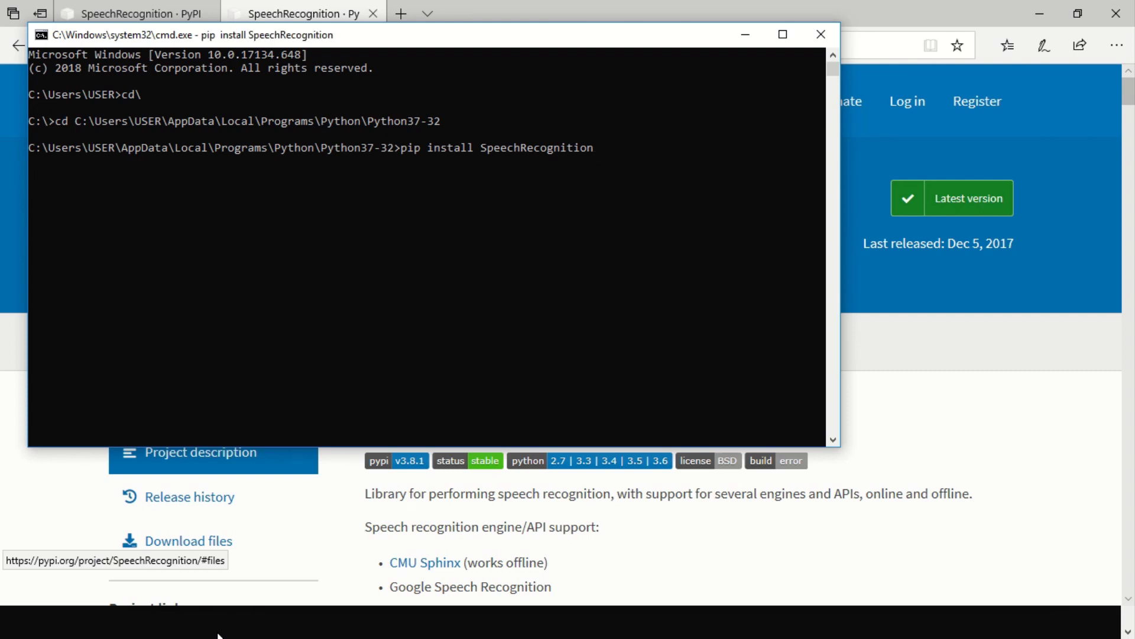